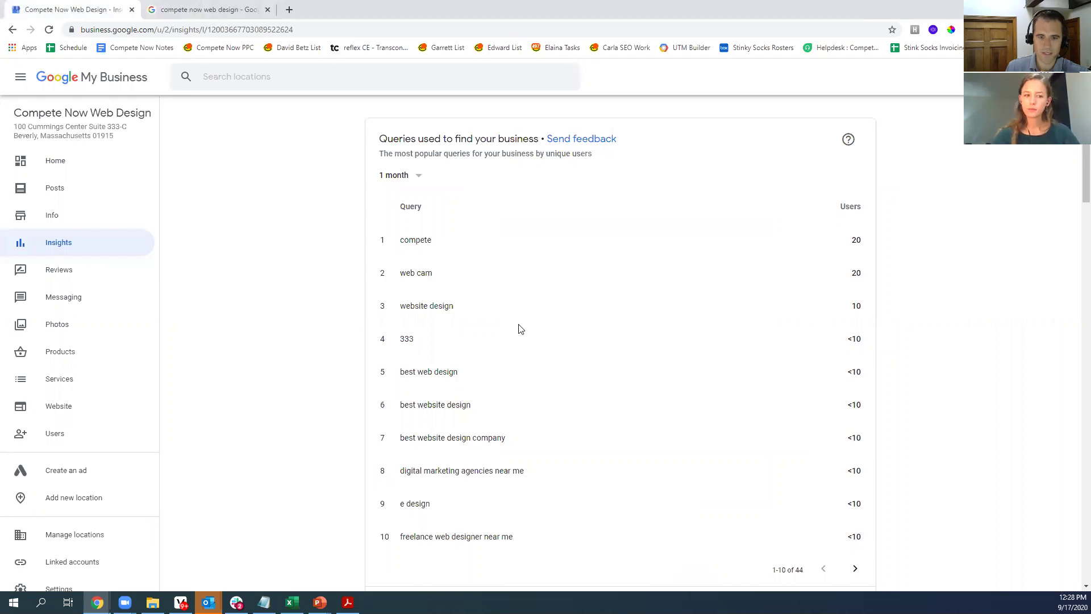
Step: Examine the Insights charts for how customers search, where they view the business, and which customer actions they take
{"action": "scroll", "coordinate": [521, 329], "scroll_direction": "down", "scroll_amount": 2}
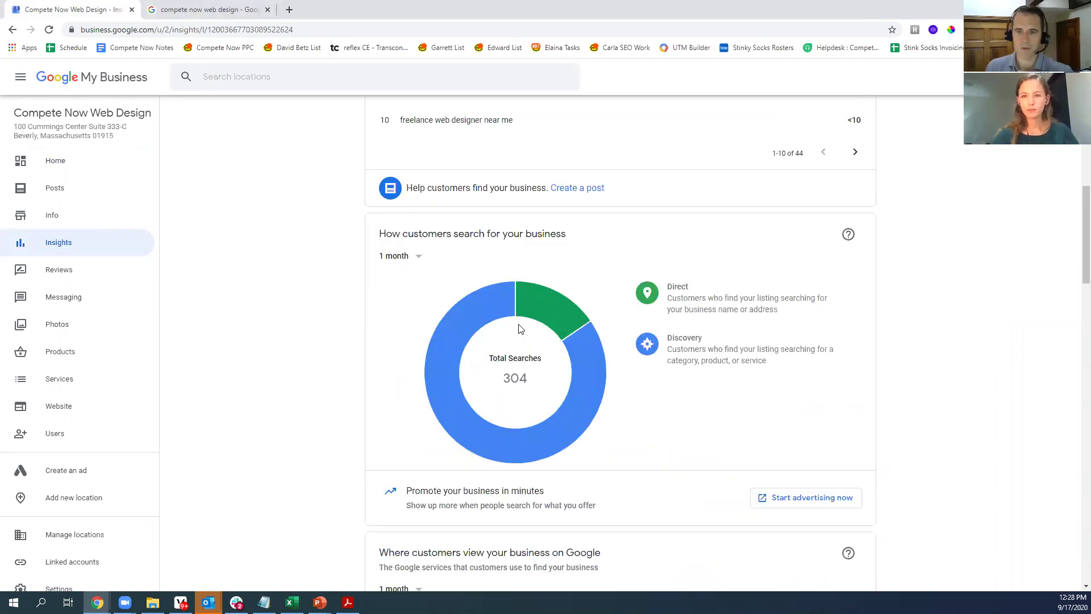
{"action": "scroll", "coordinate": [519, 324], "scroll_direction": "down", "scroll_amount": 1}
{"action": "scroll", "coordinate": [538, 314], "scroll_direction": "down", "scroll_amount": 3}
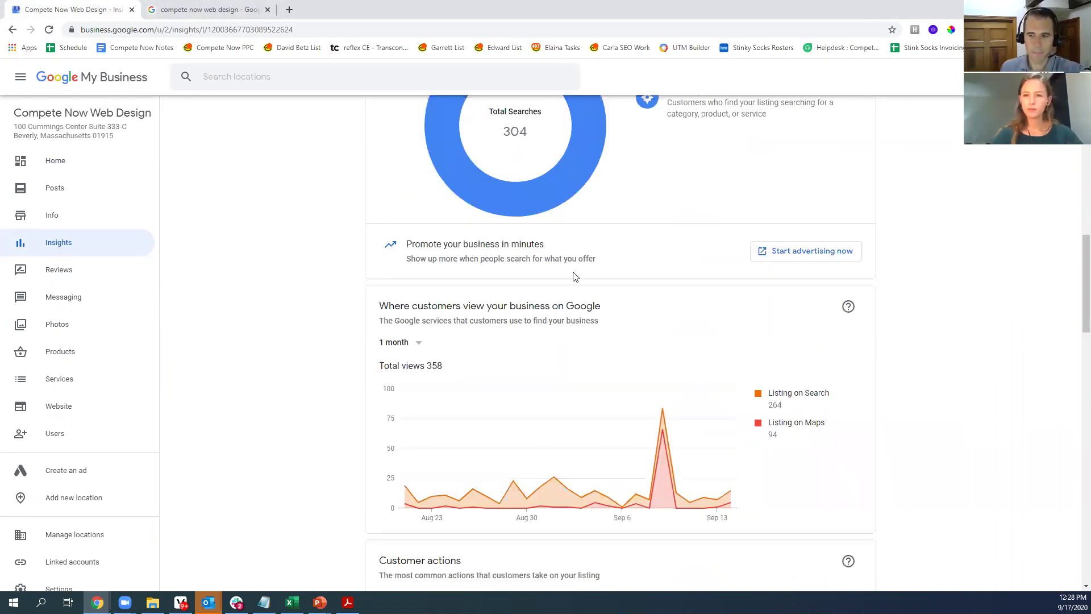
{"action": "scroll", "coordinate": [585, 301], "scroll_direction": "down", "scroll_amount": 2}
{"action": "scroll", "coordinate": [674, 386], "scroll_direction": "down", "scroll_amount": 1}
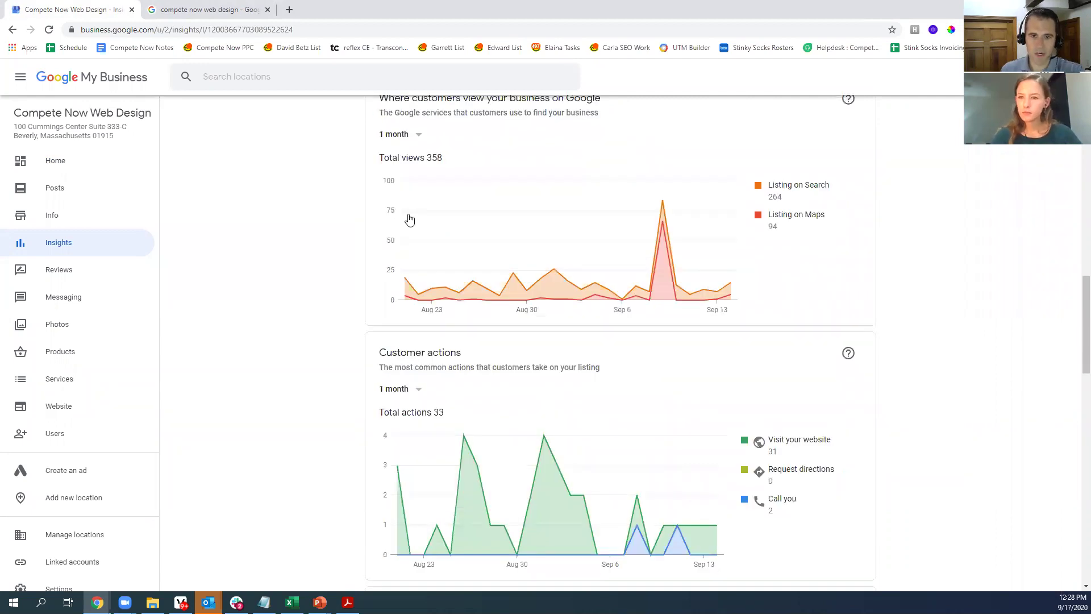
{"action": "scroll", "coordinate": [409, 219], "scroll_direction": "up", "scroll_amount": 1}
{"action": "left_click_drag", "start_coordinate": [467, 174], "coordinate": [454, 330]}
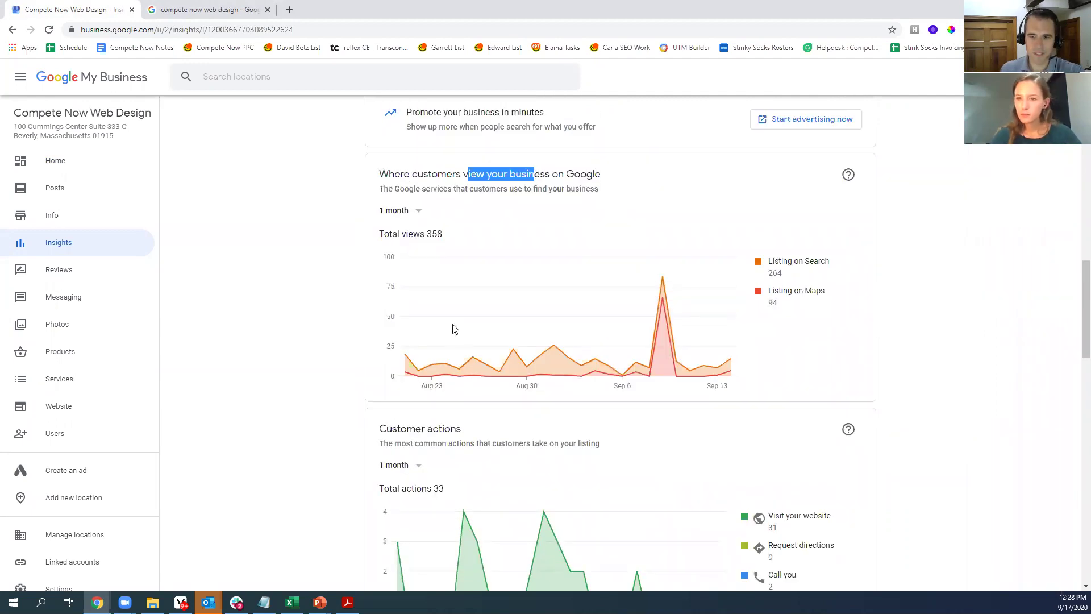
{"action": "scroll", "coordinate": [428, 349], "scroll_direction": "down", "scroll_amount": 2}
{"action": "scroll", "coordinate": [449, 201], "scroll_direction": "down", "scroll_amount": 2}
{"action": "double_click", "coordinate": [448, 164]}
{"action": "left_click", "coordinate": [793, 272]}
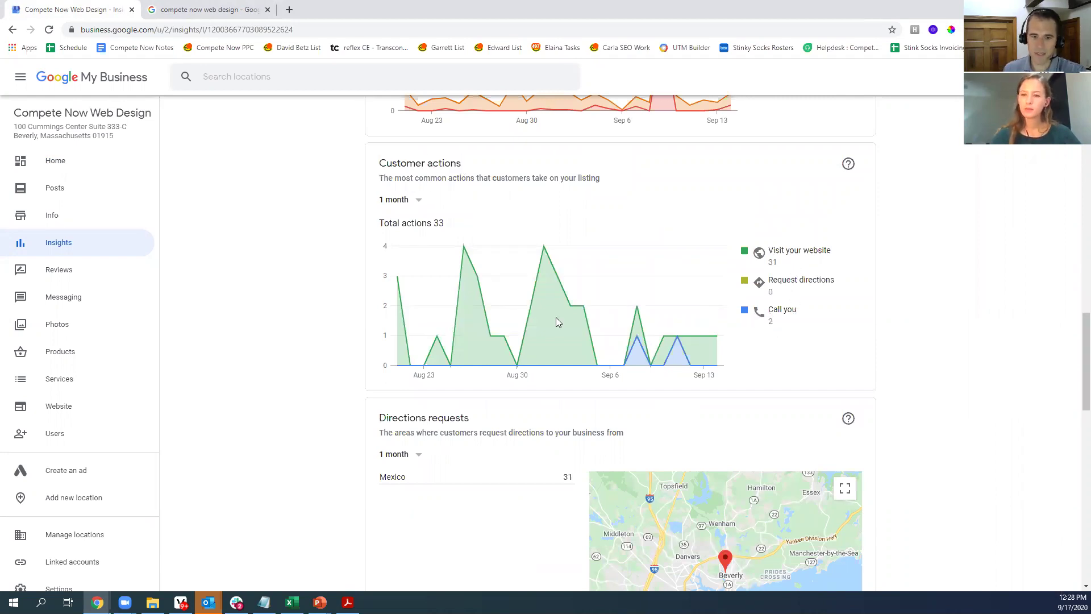
Step: Examine the Insights sections for directions requests, phone calls and photo views, ending back at the search queries list
{"action": "scroll", "coordinate": [556, 319], "scroll_direction": "down", "scroll_amount": 2}
{"action": "scroll", "coordinate": [492, 286], "scroll_direction": "down", "scroll_amount": 2}
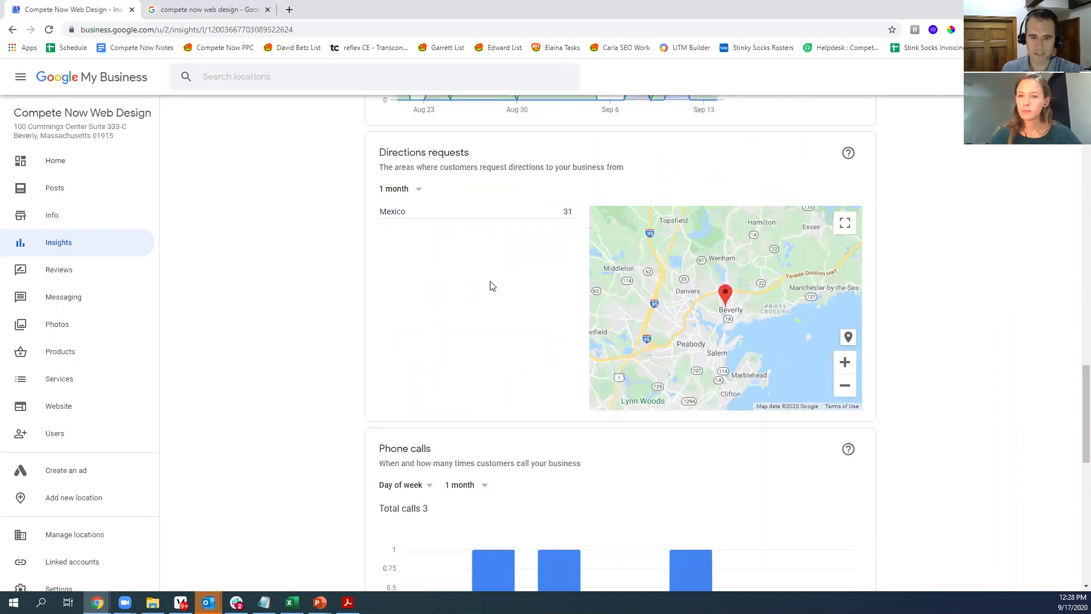
{"action": "scroll", "coordinate": [492, 286], "scroll_direction": "down", "scroll_amount": 4}
{"action": "scroll", "coordinate": [492, 285], "scroll_direction": "down", "scroll_amount": 1}
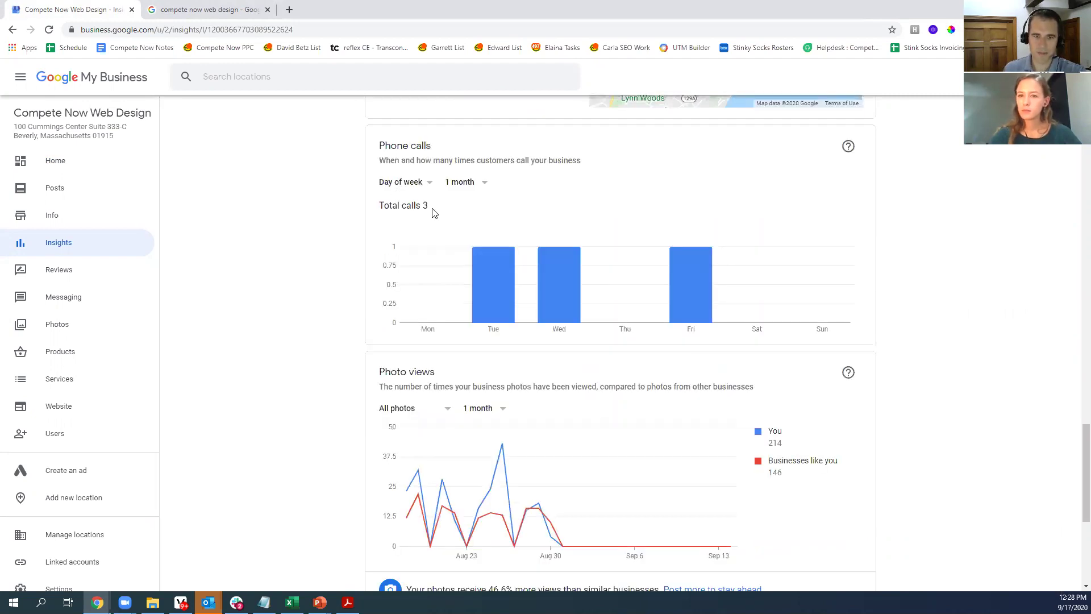
{"action": "left_click_drag", "start_coordinate": [433, 208], "coordinate": [355, 206]}
{"action": "scroll", "coordinate": [633, 271], "scroll_direction": "down", "scroll_amount": 2}
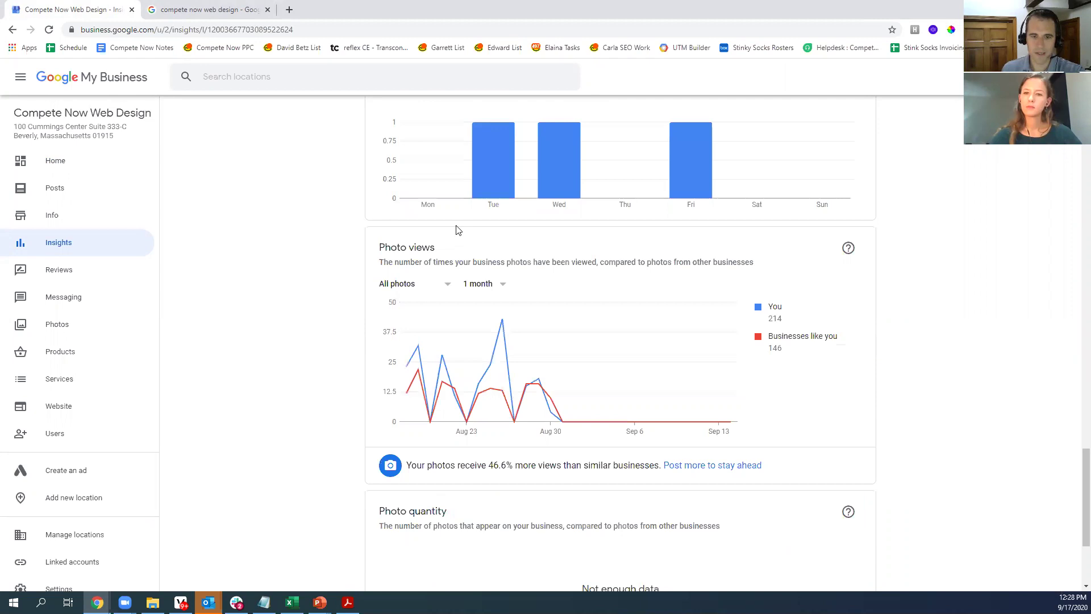
{"action": "scroll", "coordinate": [449, 223], "scroll_direction": "down", "scroll_amount": 1}
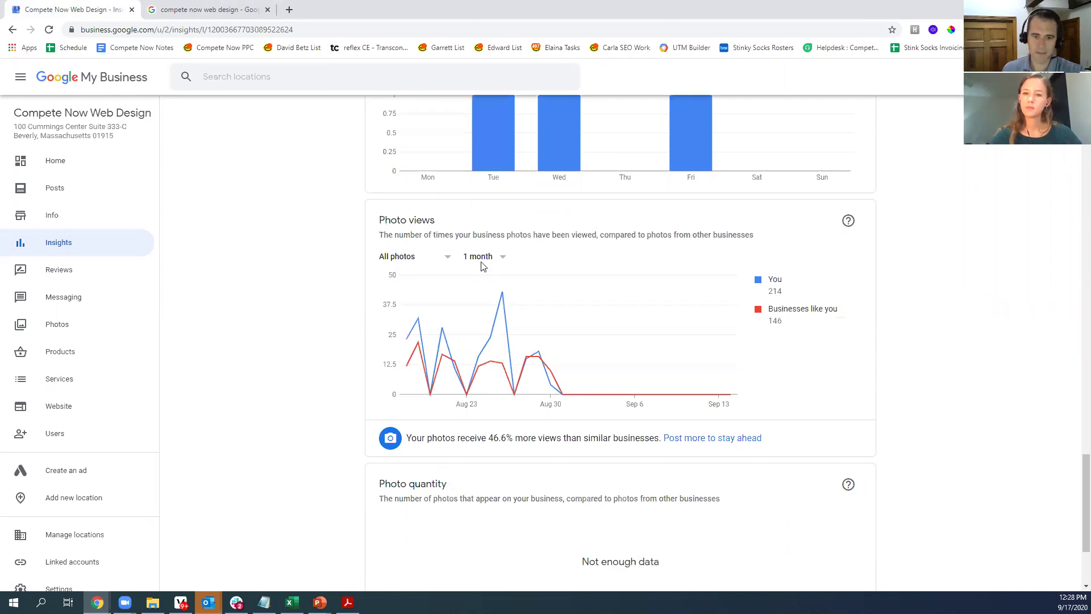
{"action": "scroll", "coordinate": [494, 276], "scroll_direction": "down", "scroll_amount": 3}
{"action": "scroll", "coordinate": [787, 419], "scroll_direction": "up", "scroll_amount": 11}
{"action": "scroll", "coordinate": [719, 395], "scroll_direction": "up", "scroll_amount": 20}
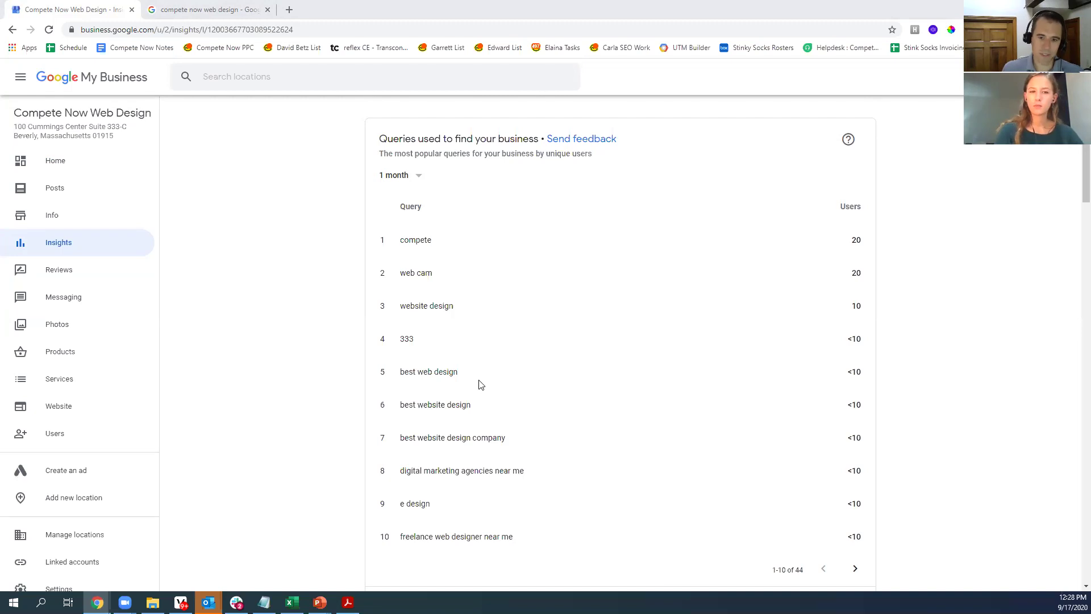
Step: Search Google for "web design boston" in place of the existing company-name search
{"action": "left_click", "coordinate": [146, 7]}
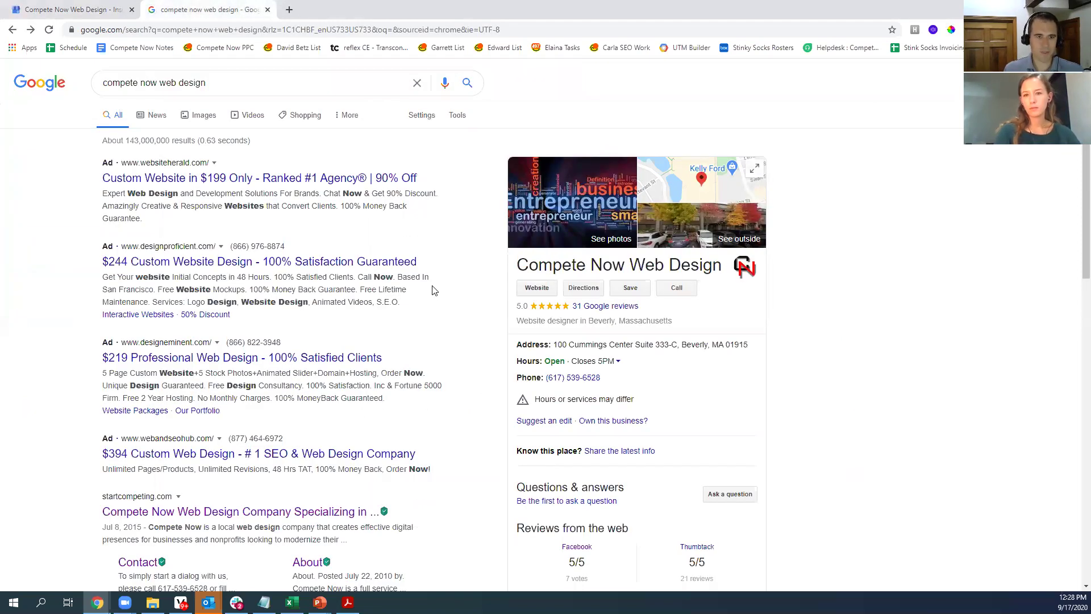
{"action": "left_click", "coordinate": [228, 82]}
{"action": "key", "text": "ctrl+a"}
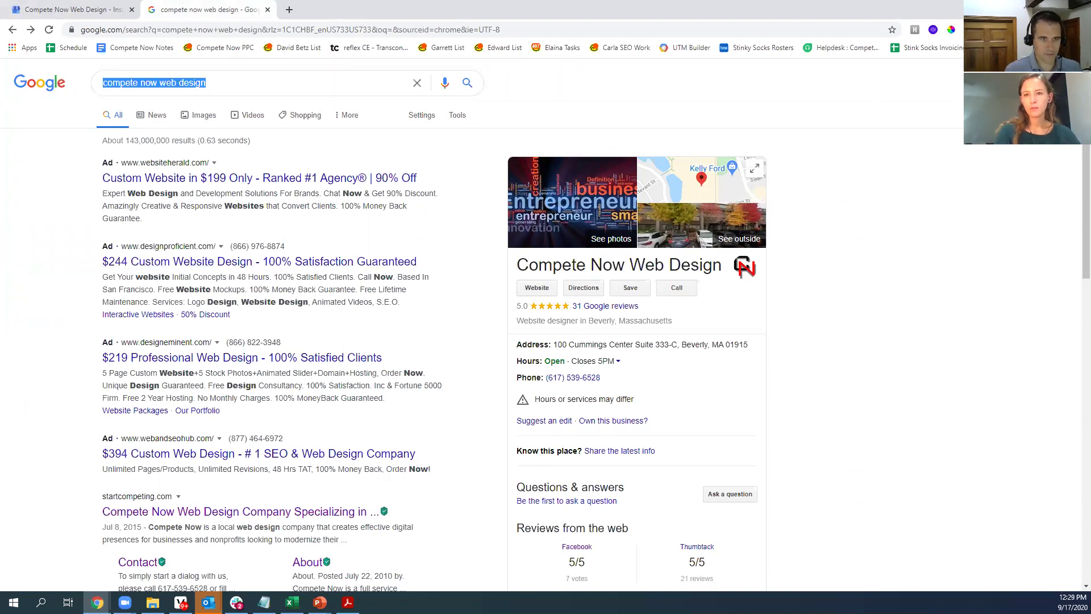
{"action": "type", "text": "web "}
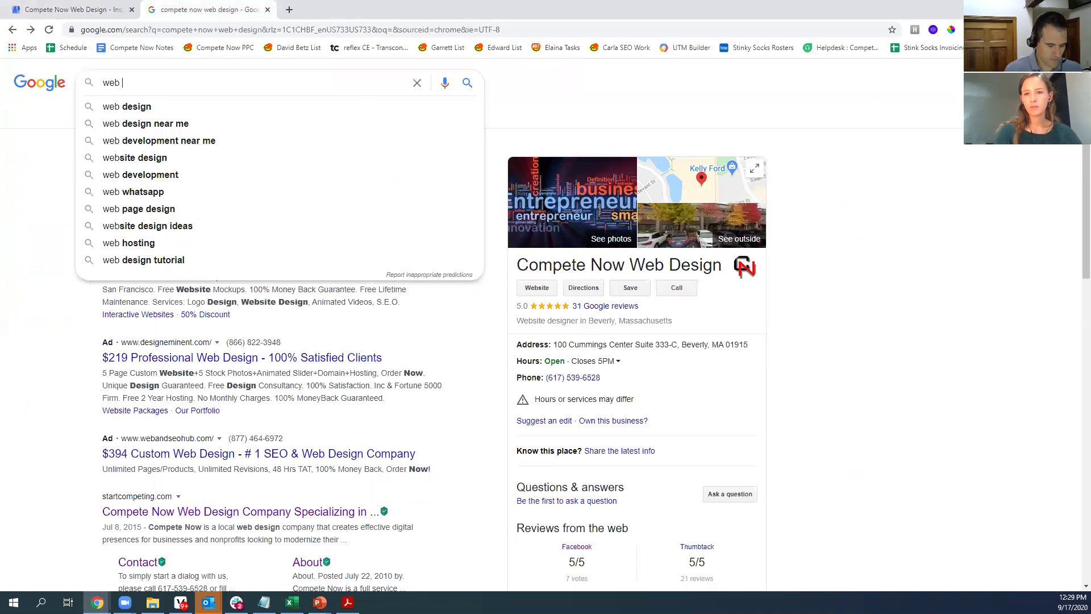
{"action": "type", "text": "design boston"}
{"action": "key", "text": "Return"}
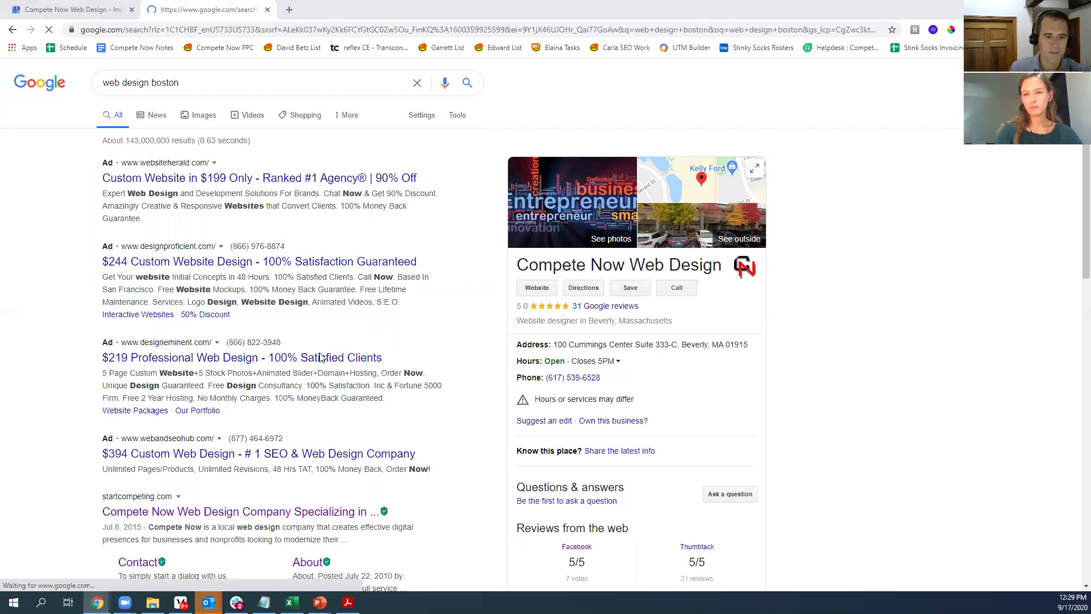
Step: Open the full list of local businesses from the map results, look through the listings, and close that search page
{"action": "scroll", "coordinate": [187, 295], "scroll_direction": "down", "scroll_amount": 2}
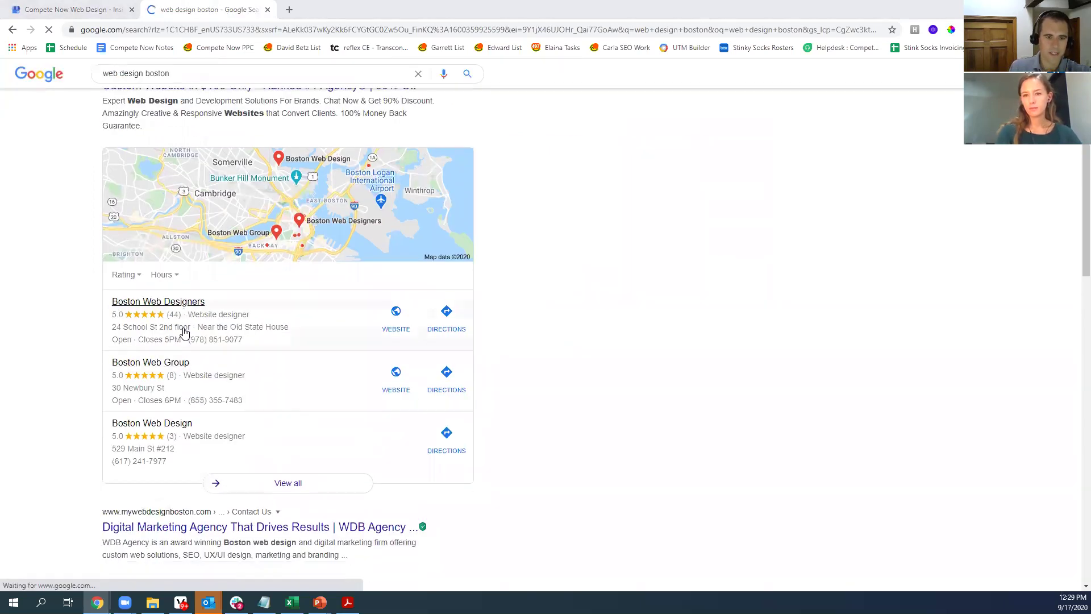
{"action": "left_click", "coordinate": [254, 484]}
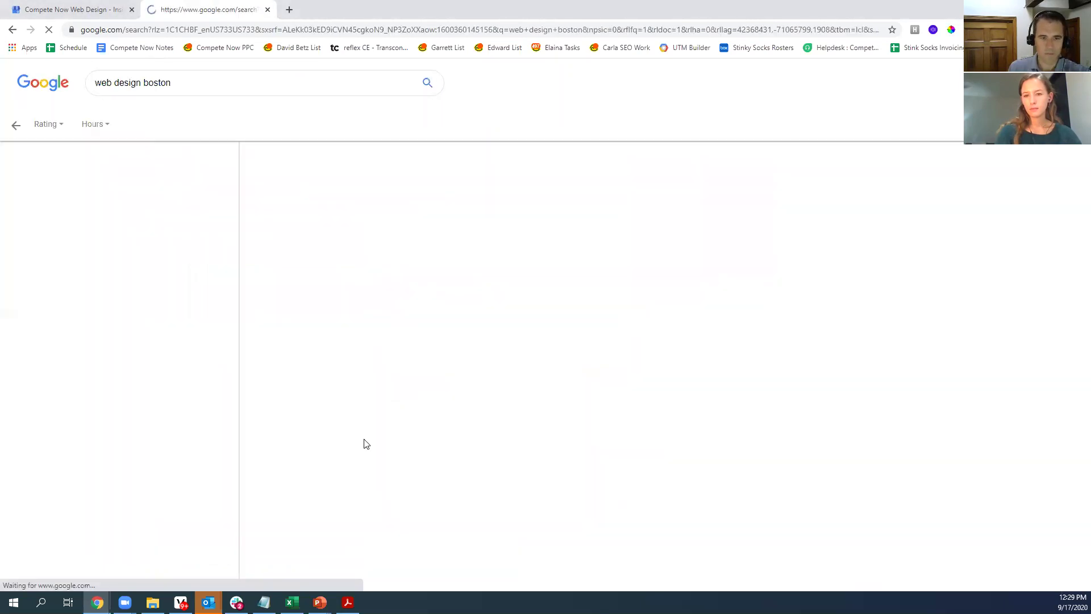
{"action": "scroll", "coordinate": [127, 343], "scroll_direction": "down", "scroll_amount": 3}
{"action": "scroll", "coordinate": [129, 343], "scroll_direction": "down", "scroll_amount": 3}
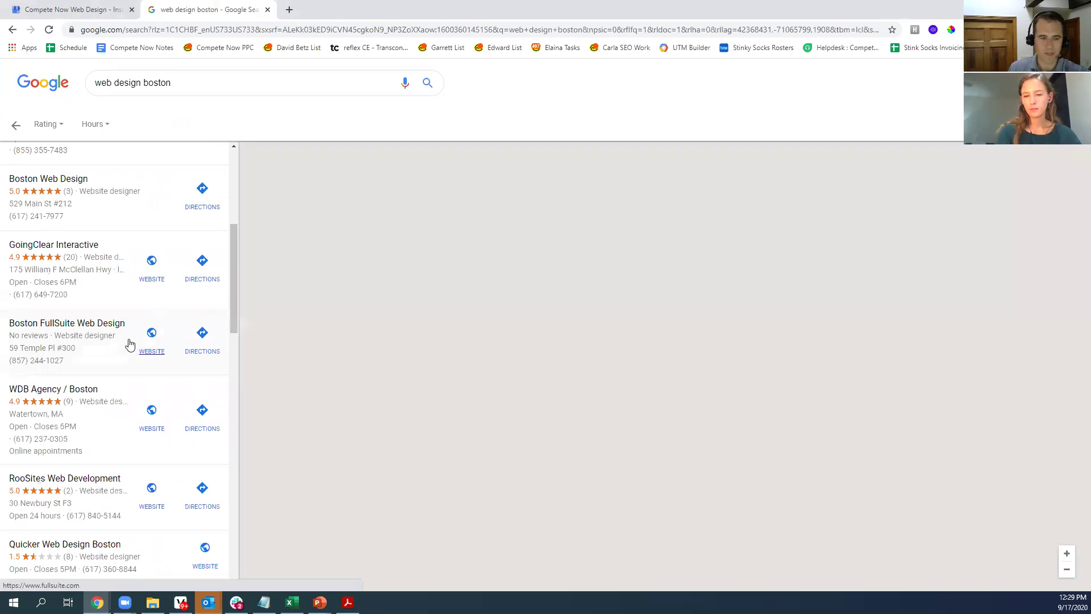
{"action": "scroll", "coordinate": [130, 344], "scroll_direction": "down", "scroll_amount": 2}
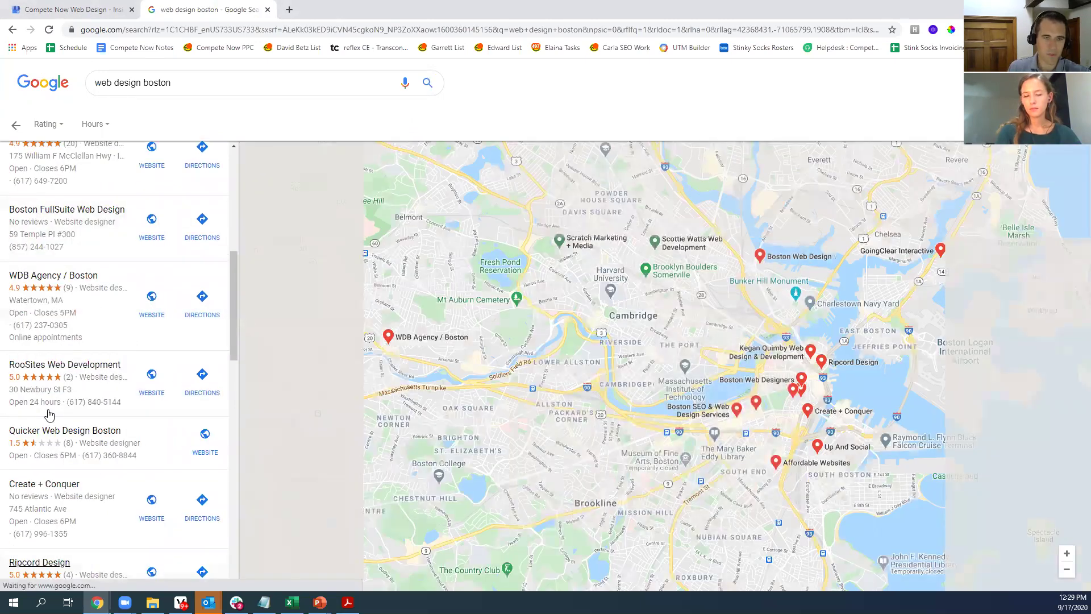
{"action": "scroll", "coordinate": [68, 386], "scroll_direction": "up", "scroll_amount": 8}
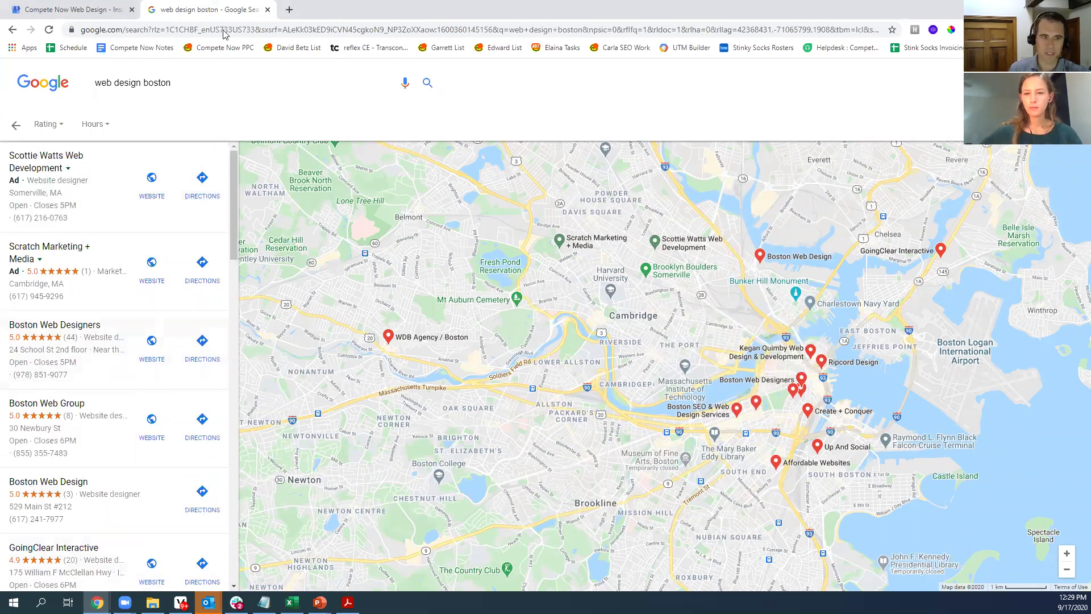
{"action": "key", "text": "ctrl+w"}
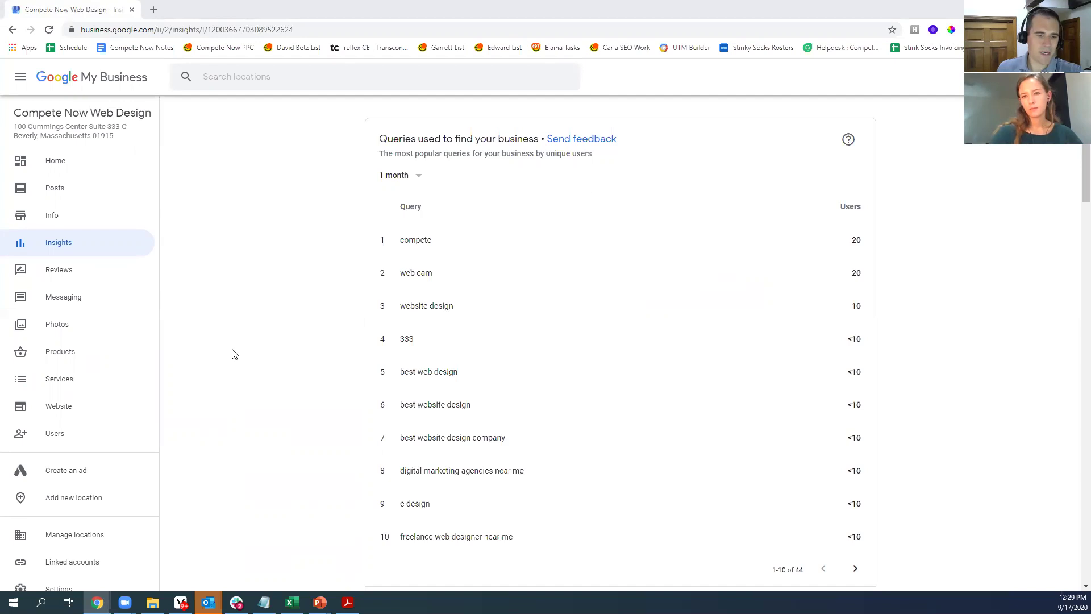
Step: View the services that can be added for the Website designer category, dismiss the dialog without saving, and return to the Home dashboard
{"action": "left_click", "coordinate": [74, 385]}
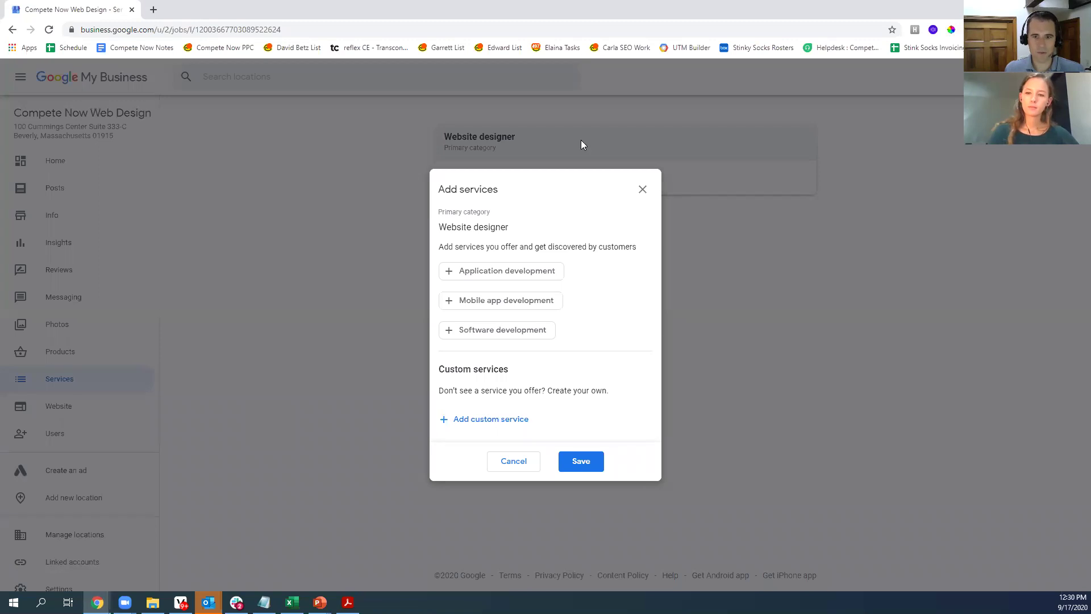
{"action": "left_click", "coordinate": [641, 190]}
{"action": "left_click", "coordinate": [55, 164]}
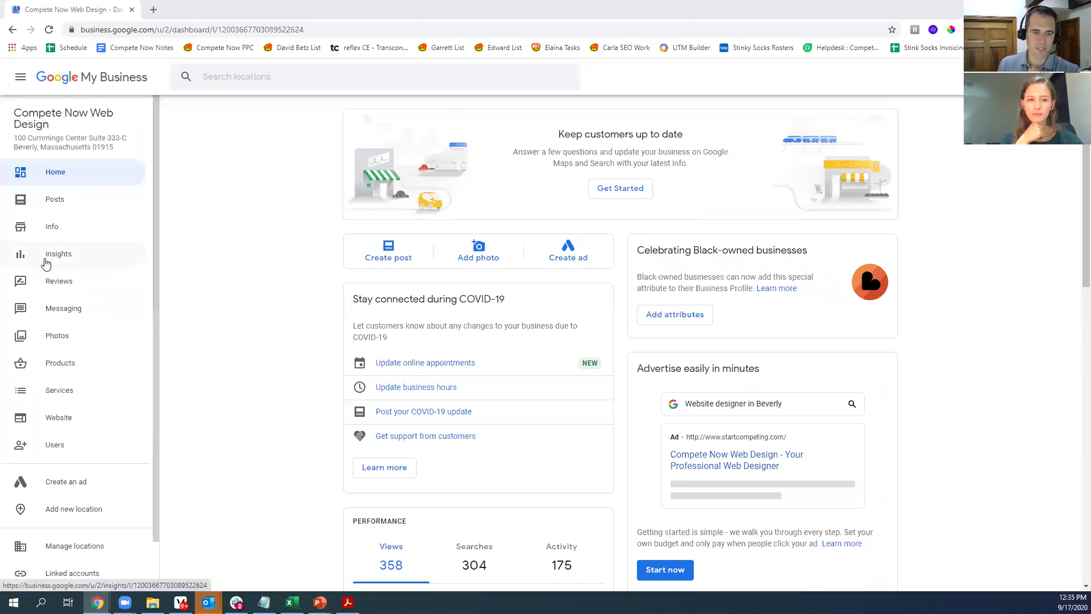
Step: Open Insights and page through the queries used to find the business up to entries 21-30
{"action": "left_click", "coordinate": [42, 254]}
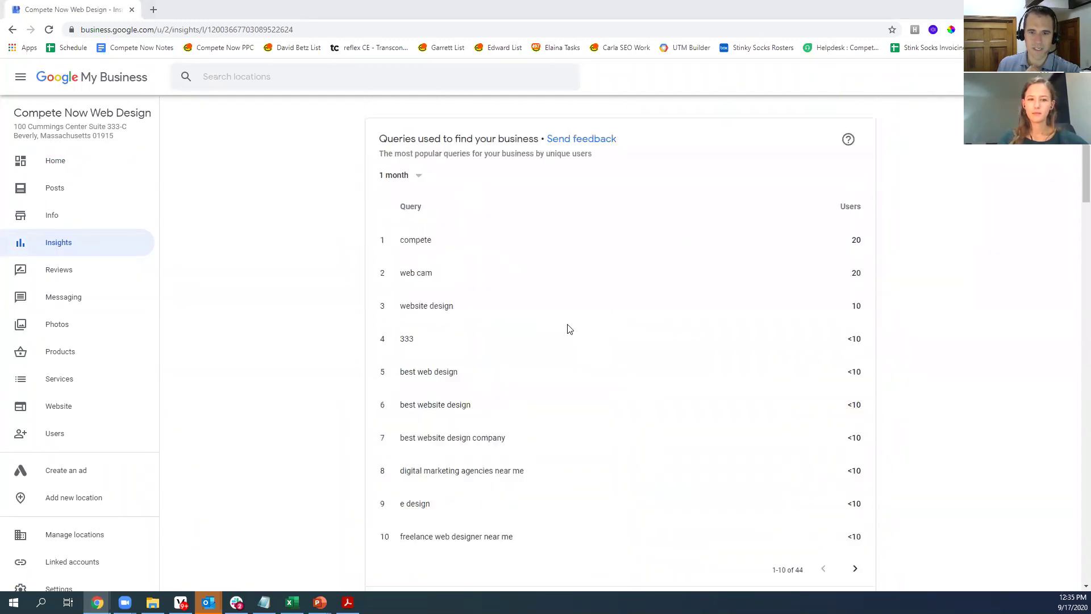
{"action": "scroll", "coordinate": [568, 326], "scroll_direction": "down", "scroll_amount": 2}
{"action": "left_click", "coordinate": [855, 456]}
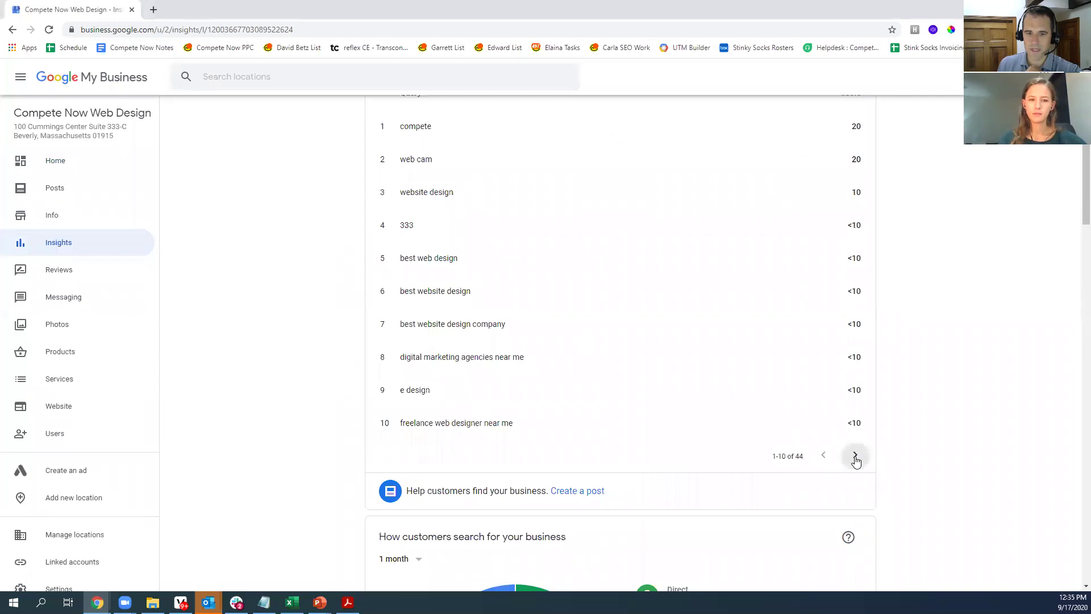
{"action": "left_click", "coordinate": [855, 456]}
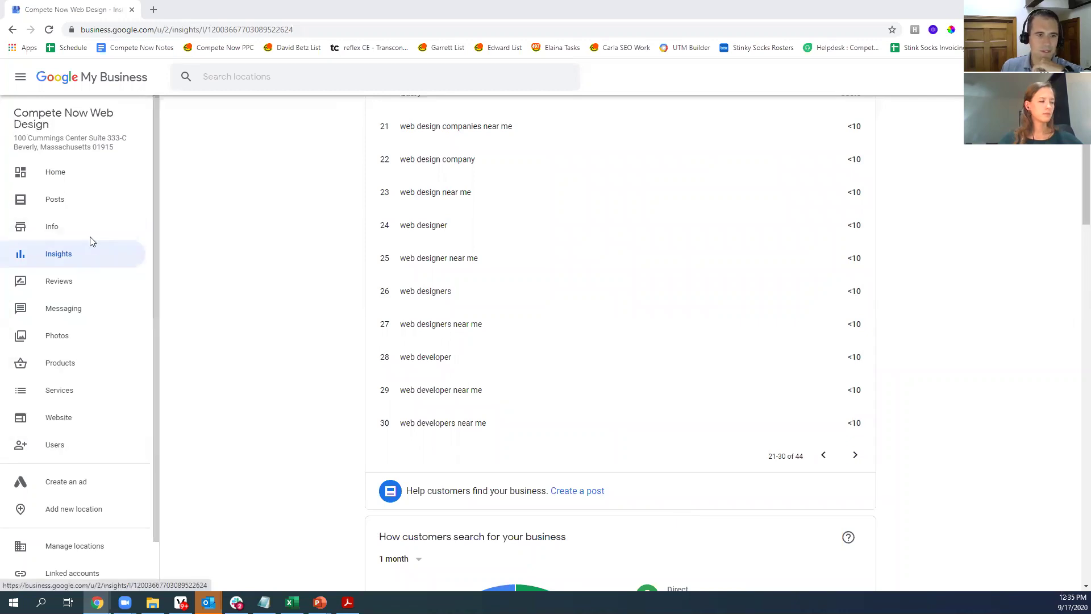
Step: Open the business Info page and view the service area settings, closing them without applying changes
{"action": "left_click", "coordinate": [77, 225]}
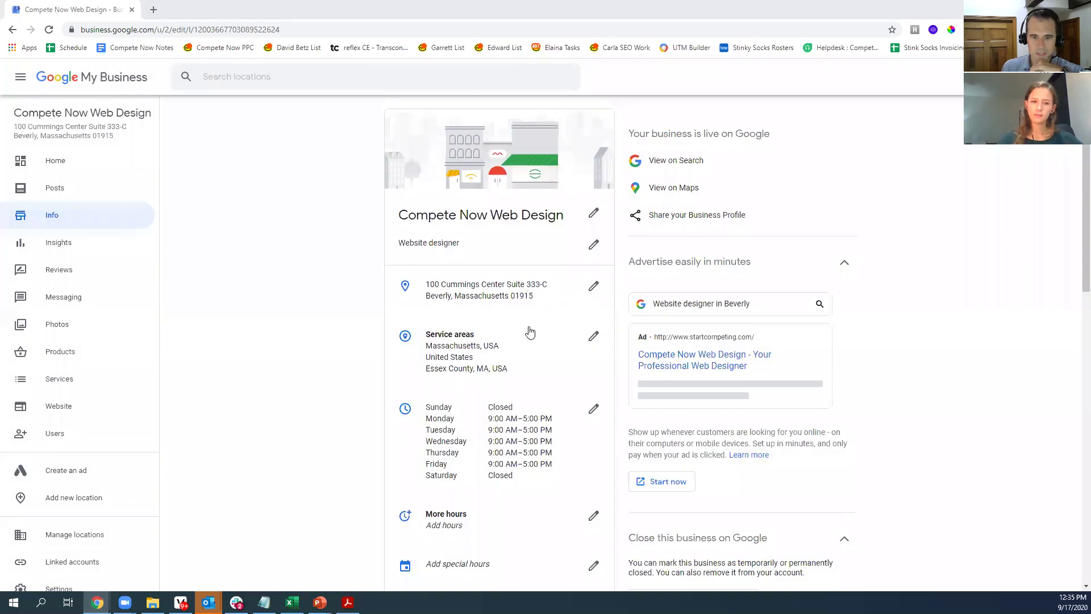
{"action": "left_click", "coordinate": [575, 340]}
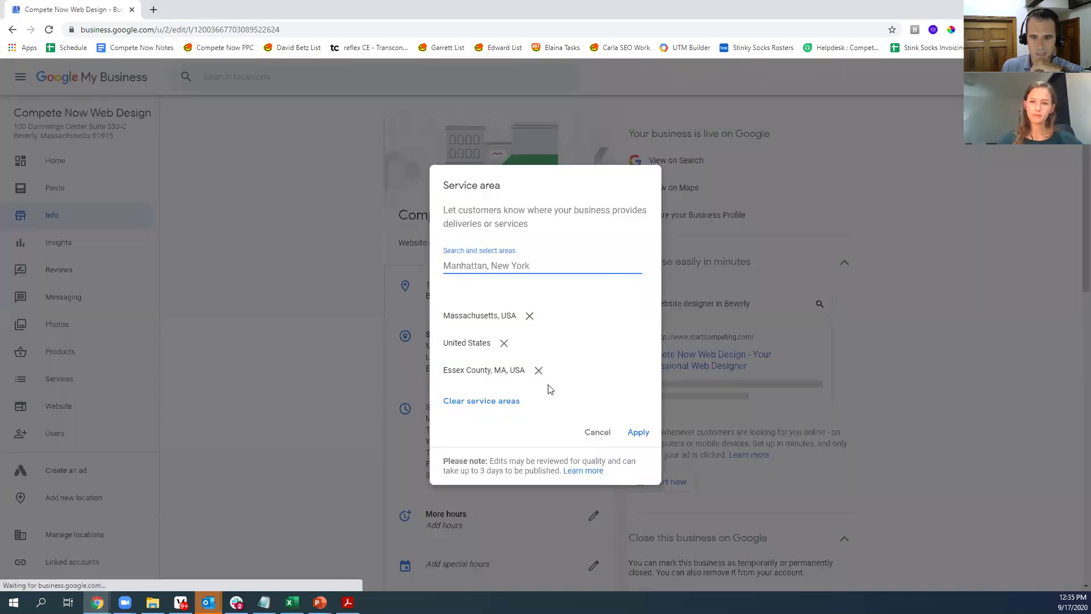
{"action": "left_click", "coordinate": [597, 430]}
Step: Review the remaining business profile fields and view the business location settings, closing them without applying changes
{"action": "scroll", "coordinate": [373, 375], "scroll_direction": "down", "scroll_amount": 4}
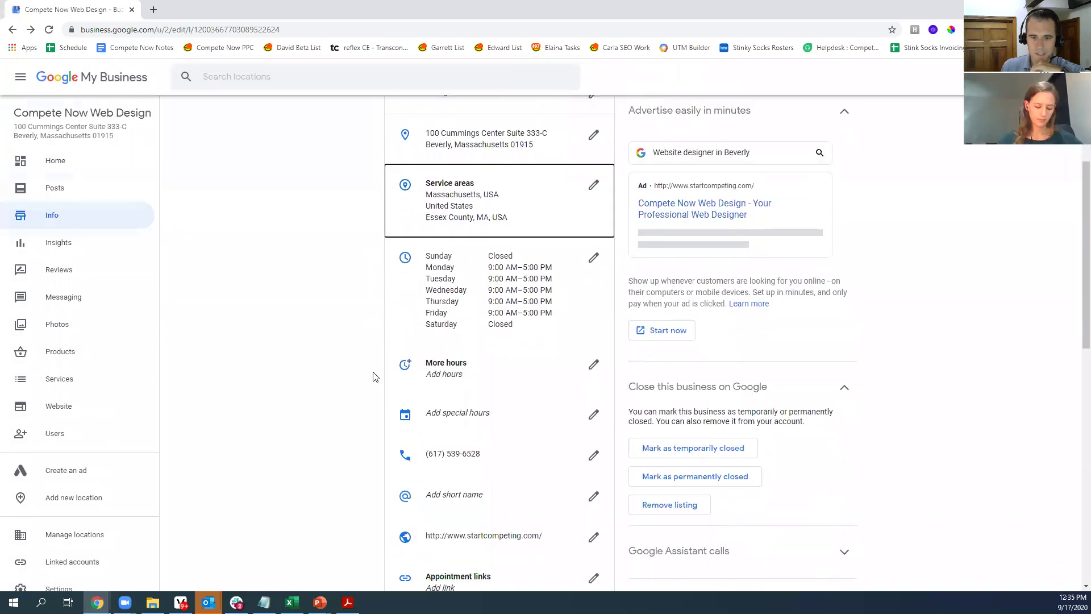
{"action": "scroll", "coordinate": [372, 376], "scroll_direction": "down", "scroll_amount": 5}
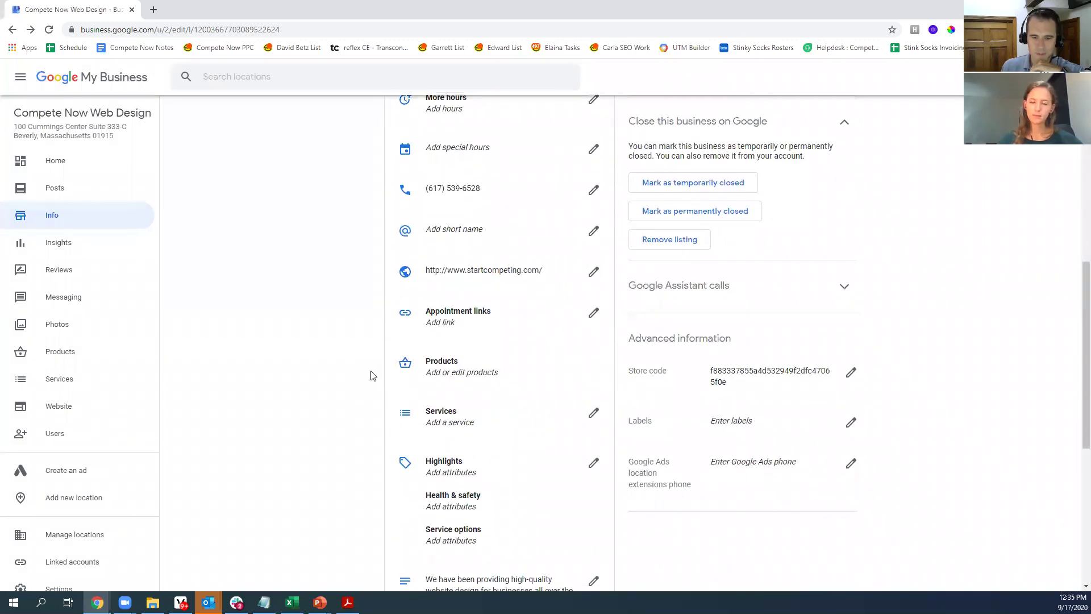
{"action": "scroll", "coordinate": [372, 375], "scroll_direction": "down", "scroll_amount": 3}
{"action": "scroll", "coordinate": [371, 374], "scroll_direction": "up", "scroll_amount": 10}
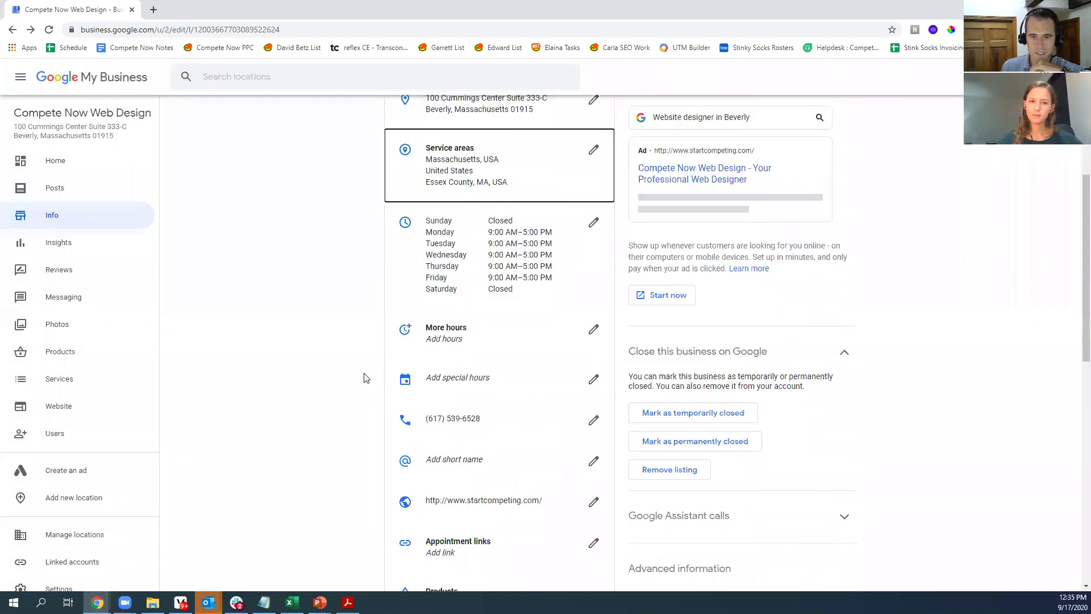
{"action": "left_click", "coordinate": [506, 302]}
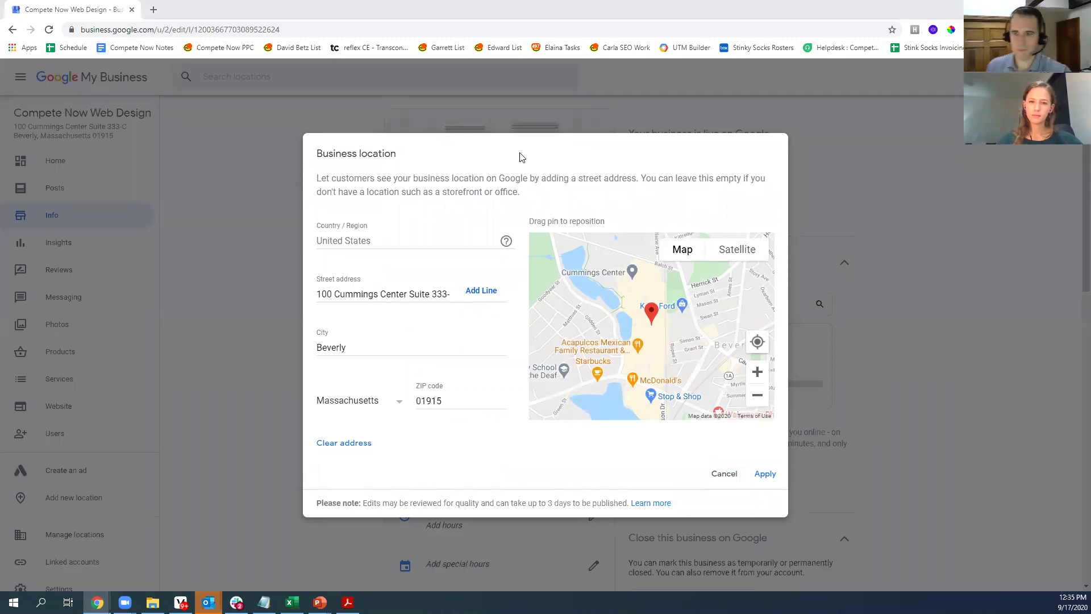
{"action": "left_click", "coordinate": [723, 475]}
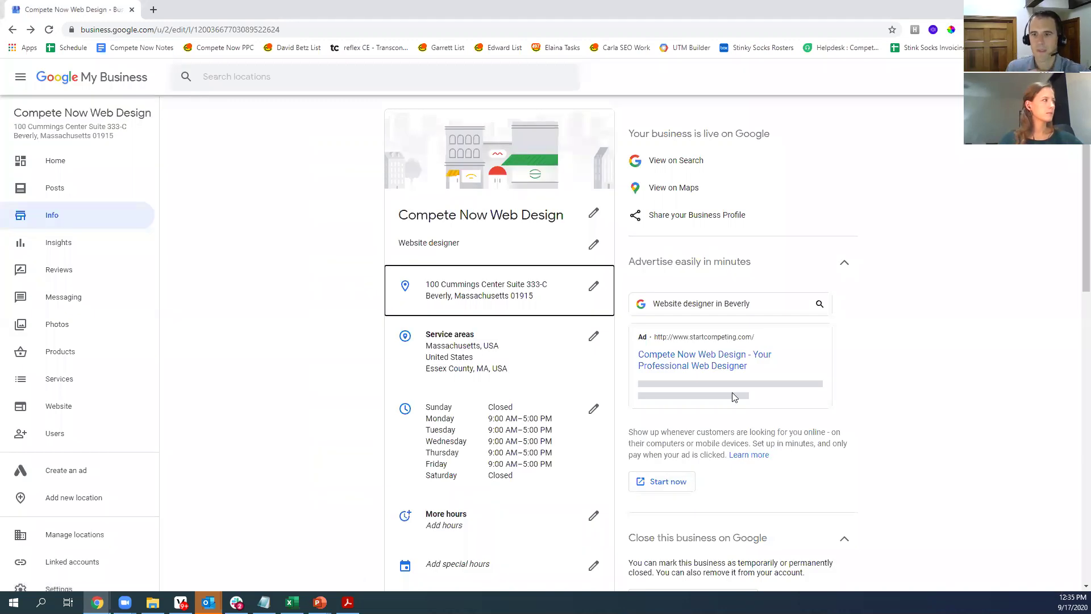